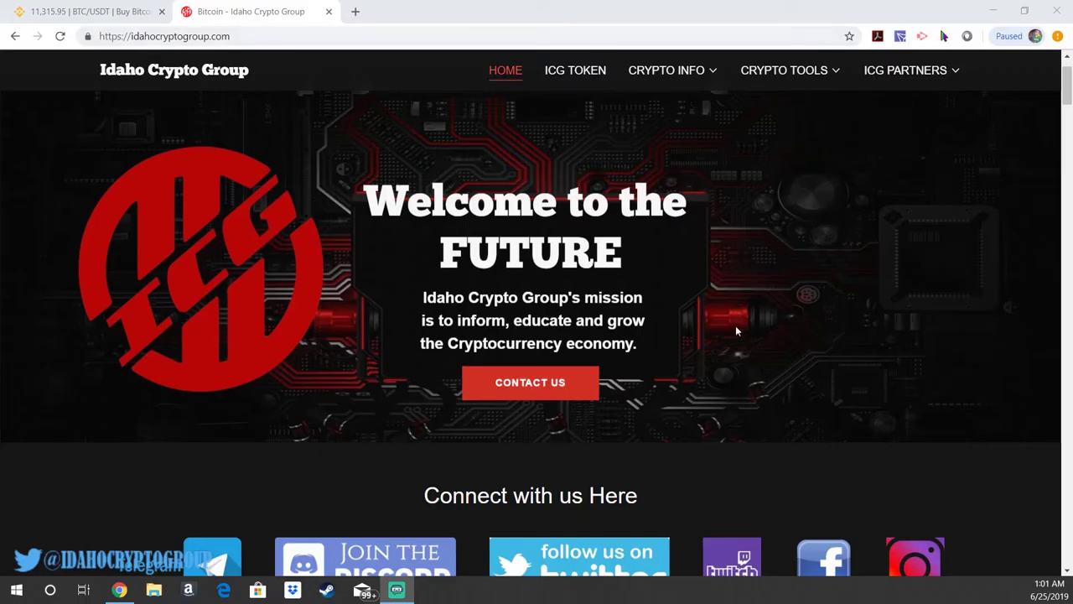
Step: Scroll down to the Crypto Tools cards and open the Buy Crypto Here page
{"action": "scroll", "coordinate": [740, 327], "scroll_direction": "down", "scroll_amount": 3}
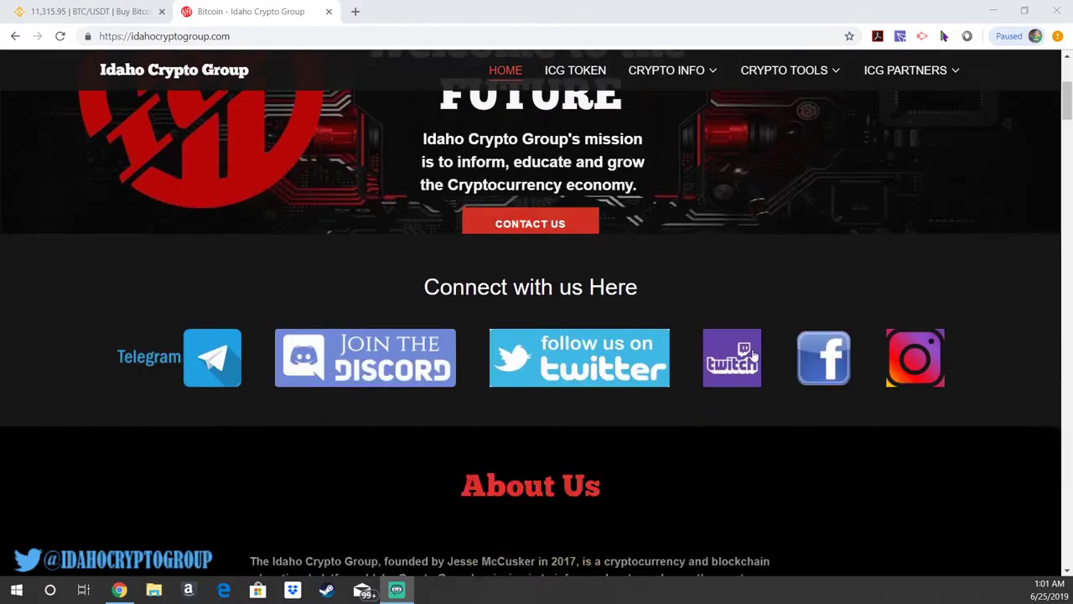
{"action": "scroll", "coordinate": [753, 355], "scroll_direction": "down", "scroll_amount": 12}
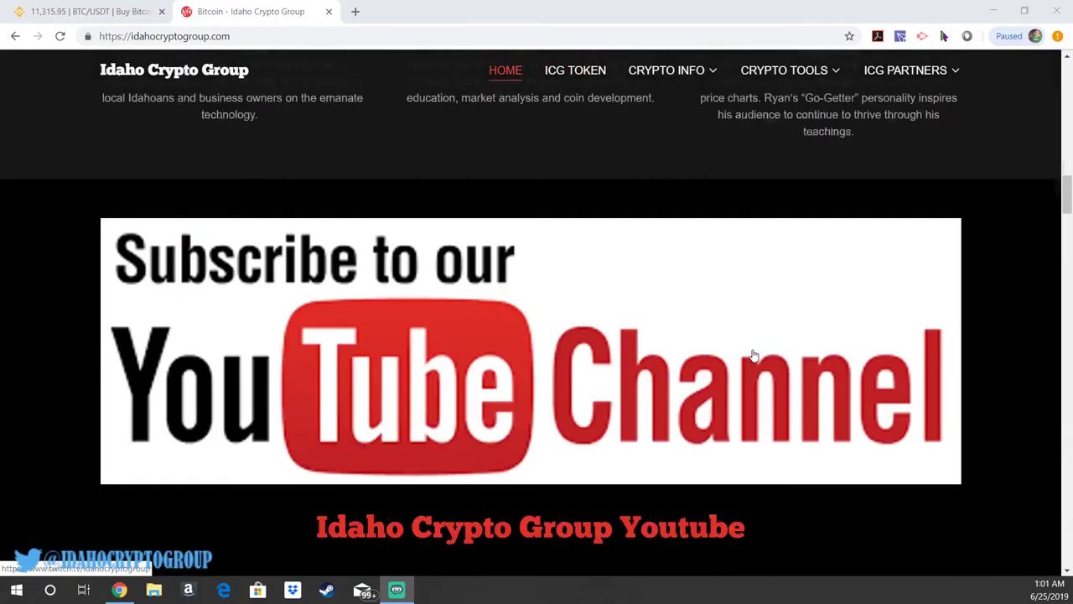
{"action": "scroll", "coordinate": [752, 356], "scroll_direction": "down", "scroll_amount": 1}
{"action": "scroll", "coordinate": [836, 229], "scroll_direction": "down", "scroll_amount": 2}
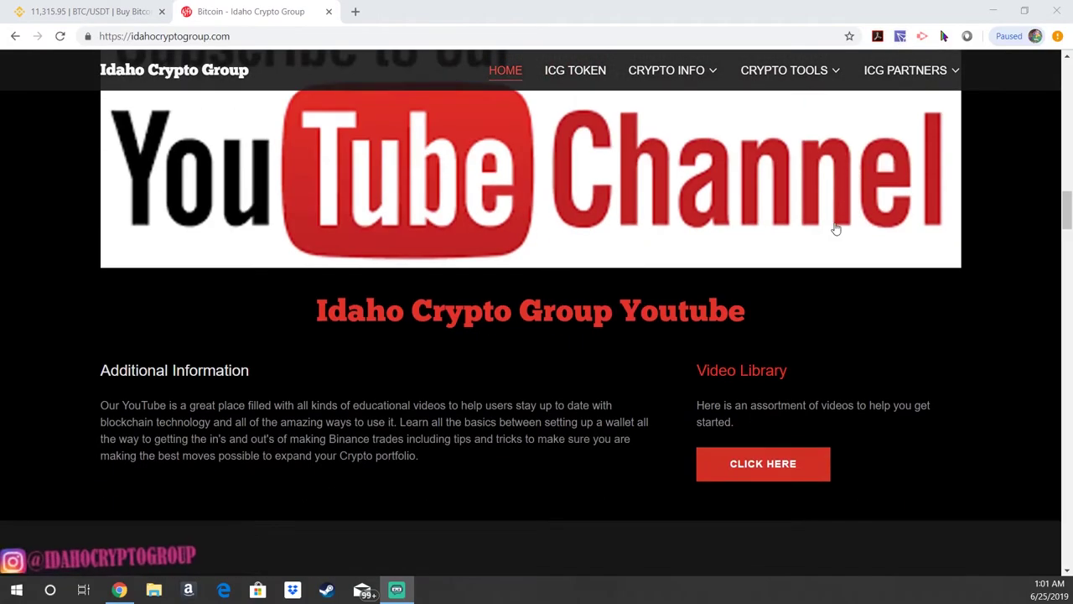
{"action": "scroll", "coordinate": [704, 306], "scroll_direction": "down", "scroll_amount": 15}
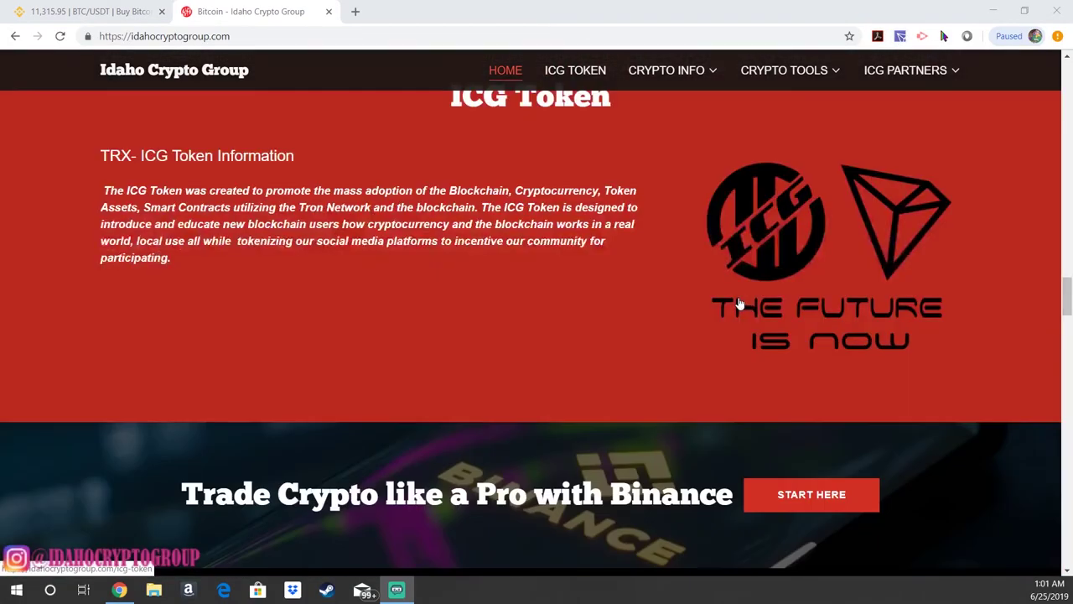
{"action": "scroll", "coordinate": [739, 305], "scroll_direction": "down", "scroll_amount": 18}
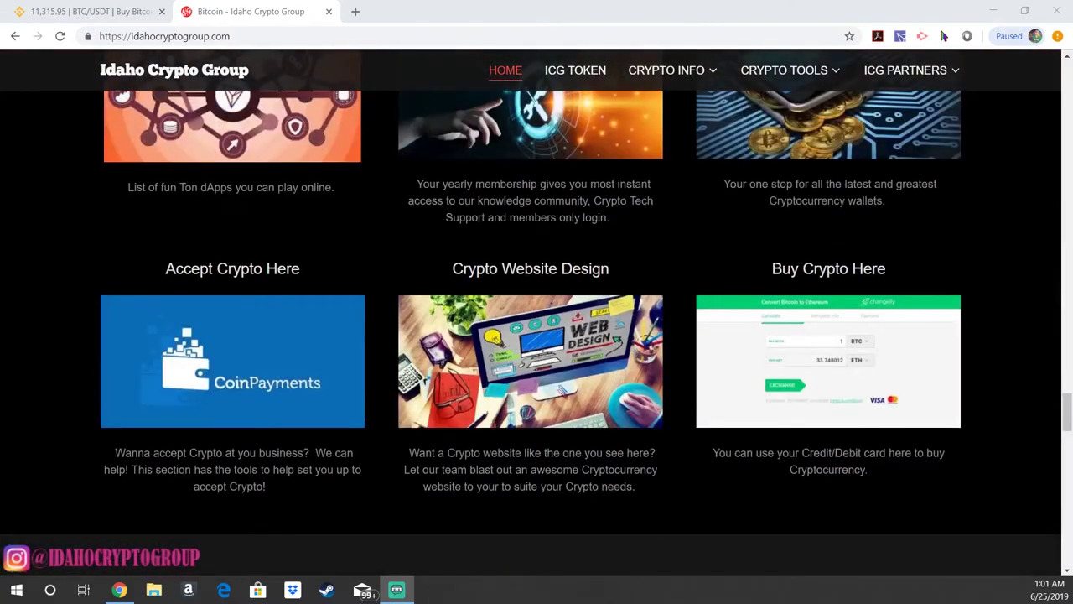
{"action": "left_click", "coordinate": [834, 361]}
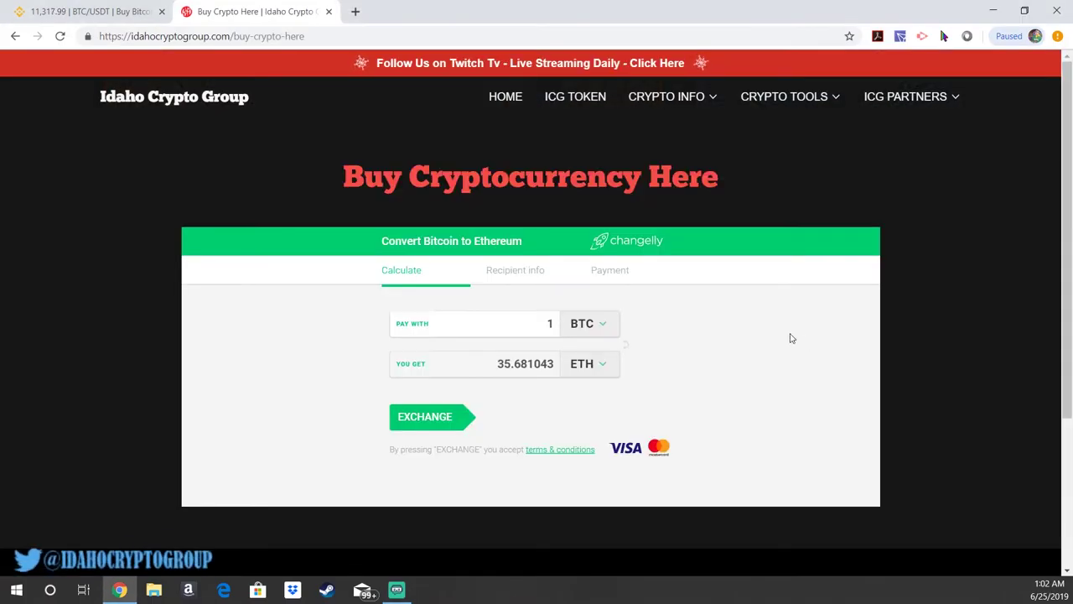
Step: Set the Pay With currency to USD with an amount of 500
{"action": "left_click", "coordinate": [594, 328]}
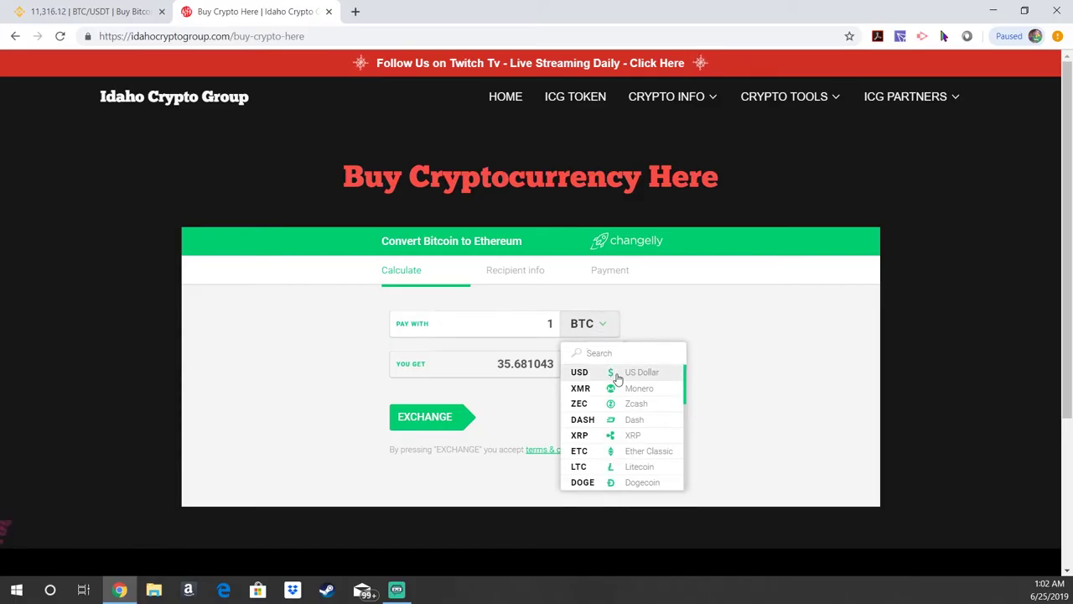
{"action": "left_click", "coordinate": [613, 374]}
{"action": "left_click_drag", "start_coordinate": [535, 326], "coordinate": [584, 332]}
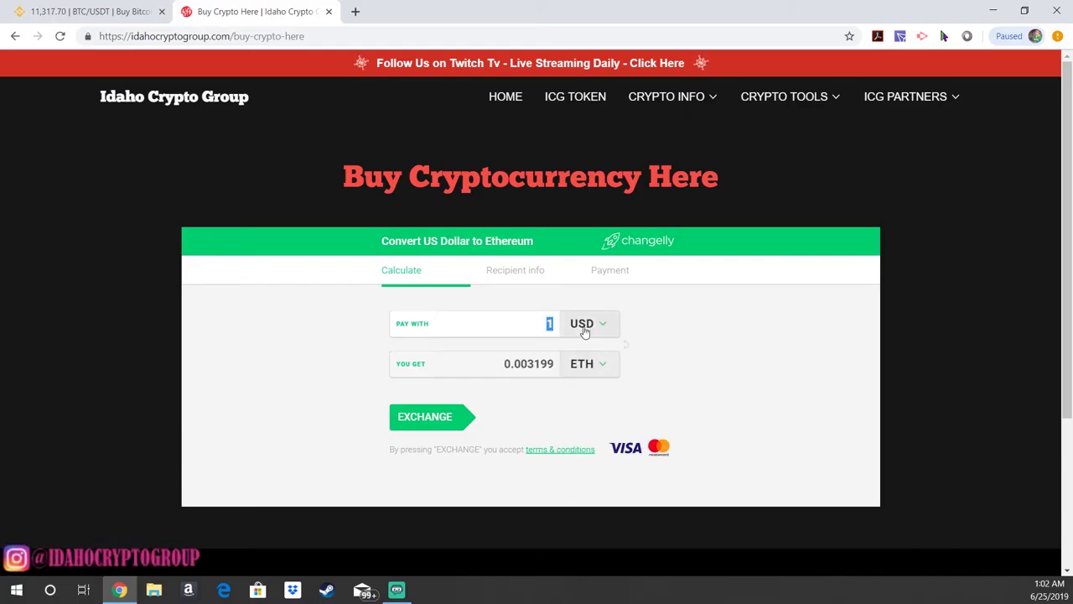
{"action": "type", "text": "500"}
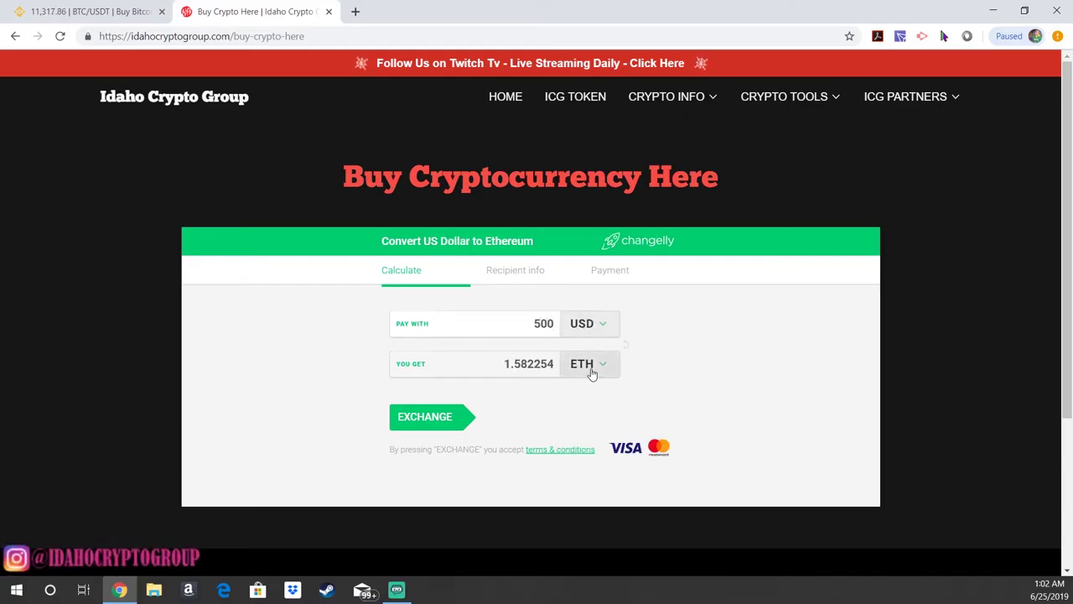
Step: Choose TRX Tron as the You Get currency, quoting 10,709.881 TRX
{"action": "left_click", "coordinate": [589, 369]}
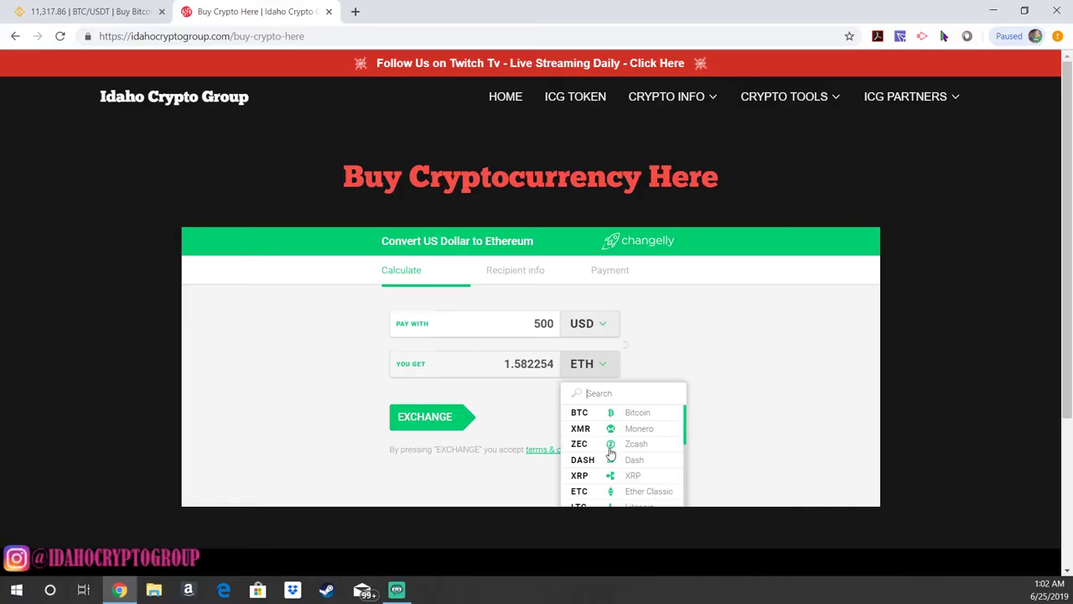
{"action": "scroll", "coordinate": [610, 452], "scroll_direction": "down", "scroll_amount": 5}
{"action": "type", "text": "trx"}
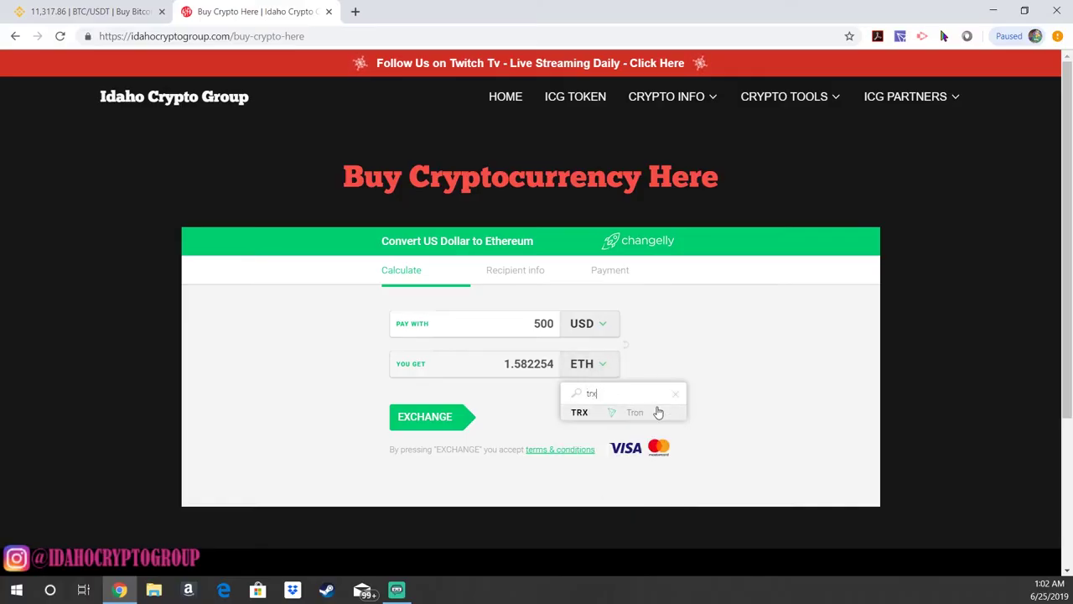
{"action": "left_click", "coordinate": [612, 412]}
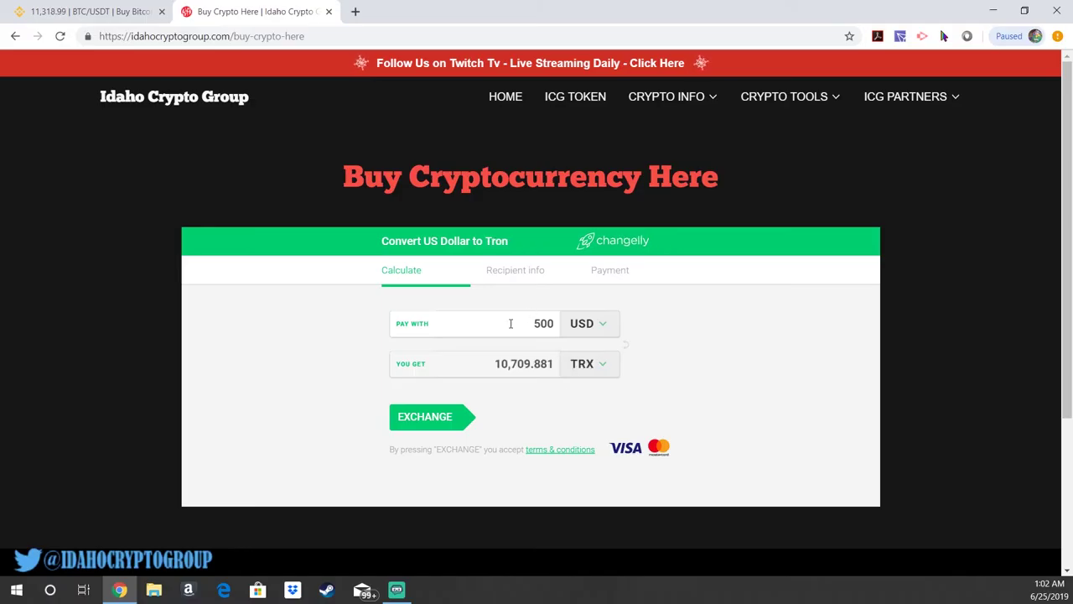
{"action": "left_click_drag", "start_coordinate": [492, 362], "coordinate": [594, 376]}
{"action": "left_click", "coordinate": [542, 400]}
Step: Start the exchange and copy the TronLink wallet's TRX receive address for the recipient field
{"action": "left_click", "coordinate": [435, 412]}
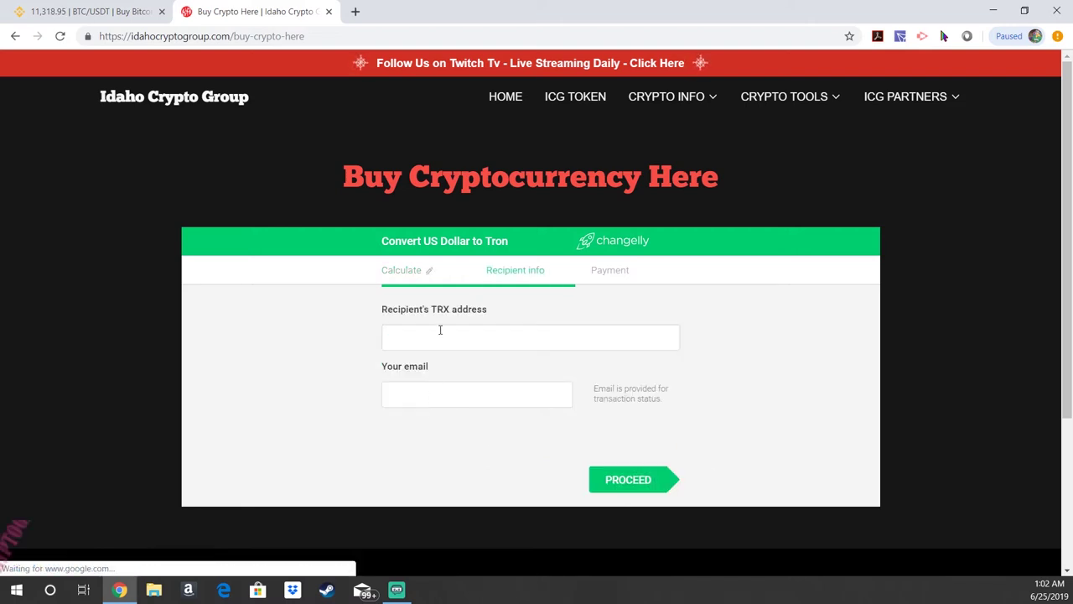
{"action": "left_click", "coordinate": [438, 330]}
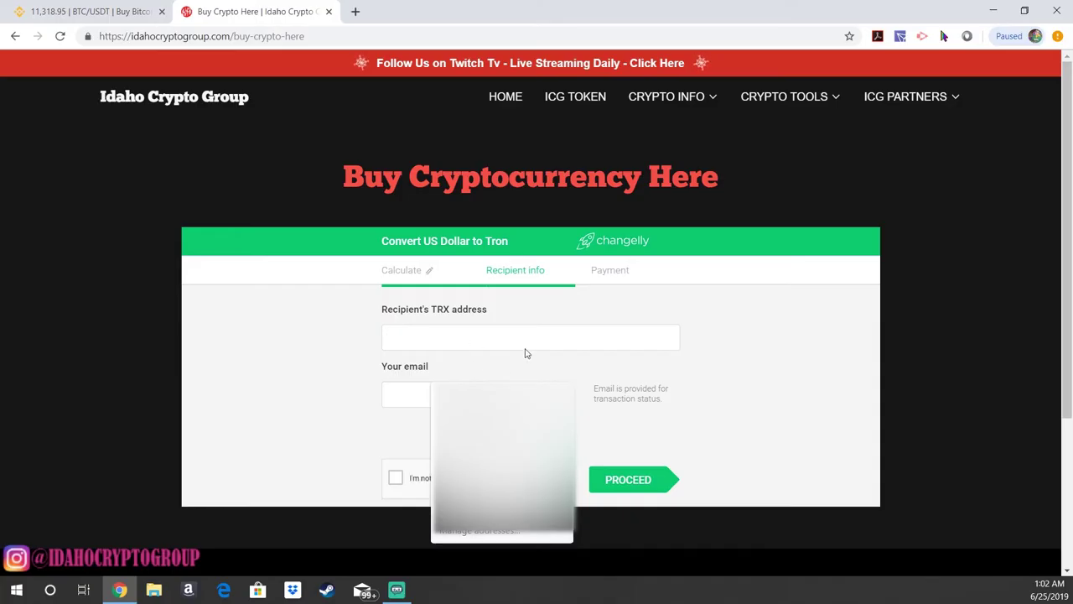
{"action": "left_click", "coordinate": [899, 36]}
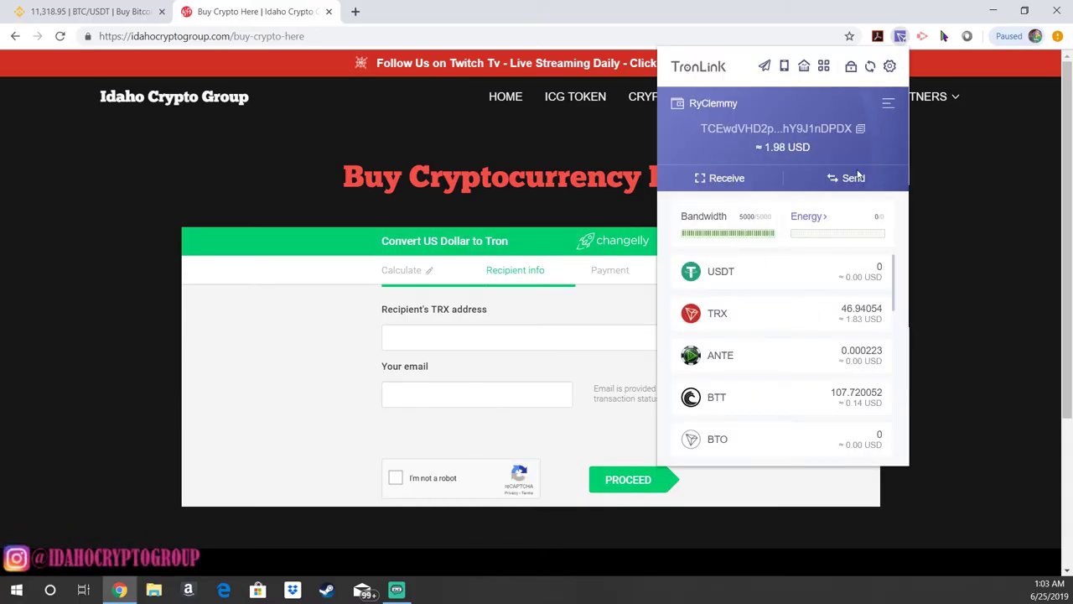
{"action": "left_click", "coordinate": [707, 184]}
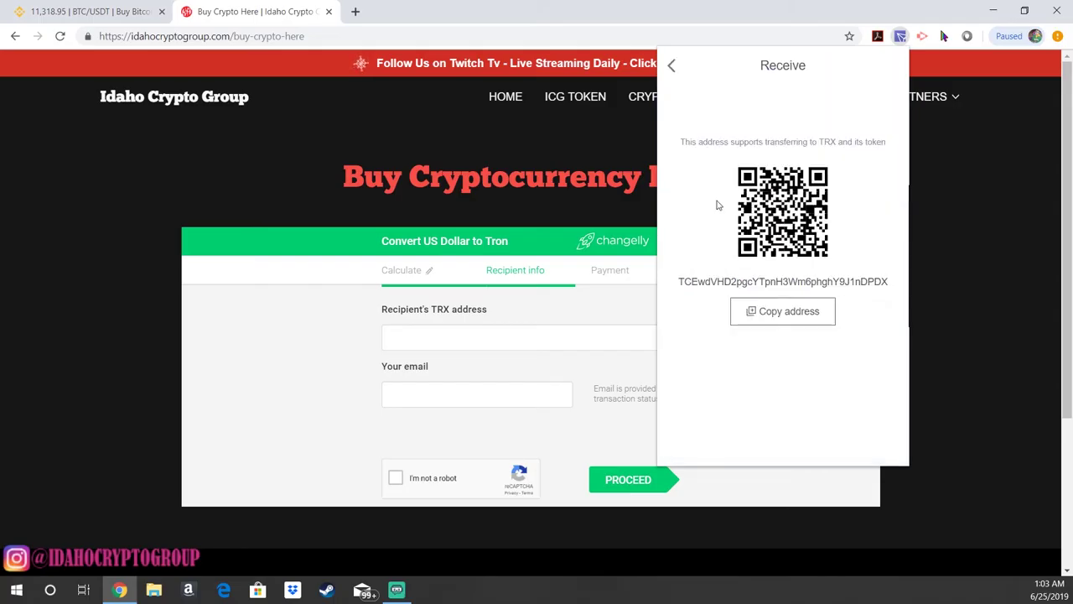
{"action": "left_click", "coordinate": [796, 318]}
{"action": "left_click", "coordinate": [456, 335]}
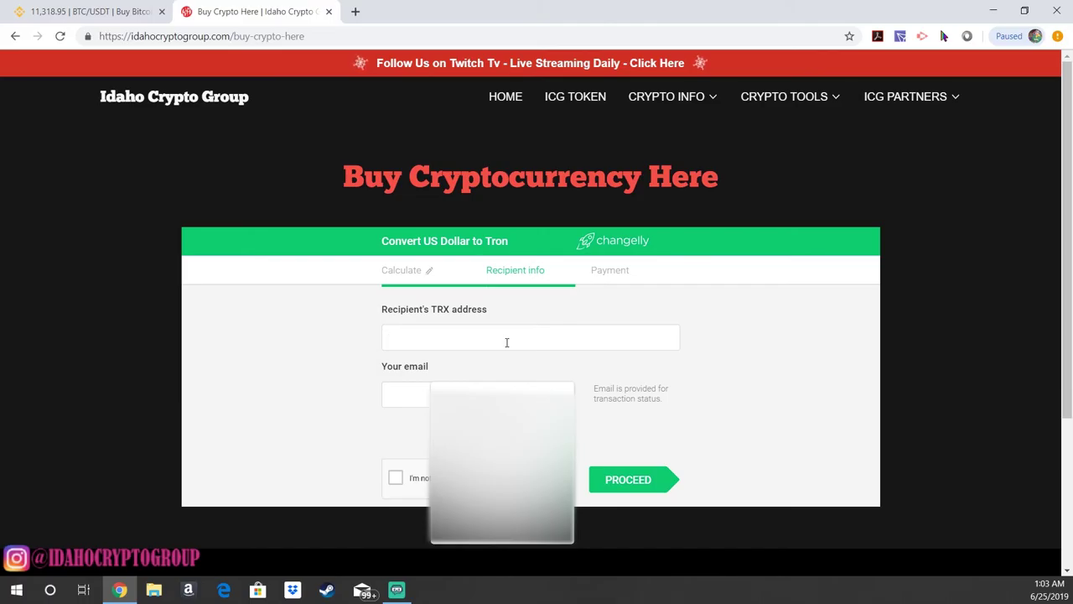
Step: Paste the TRX address, enter the email address, pass the robot check, and proceed
{"action": "key", "text": "ctrl+v"}
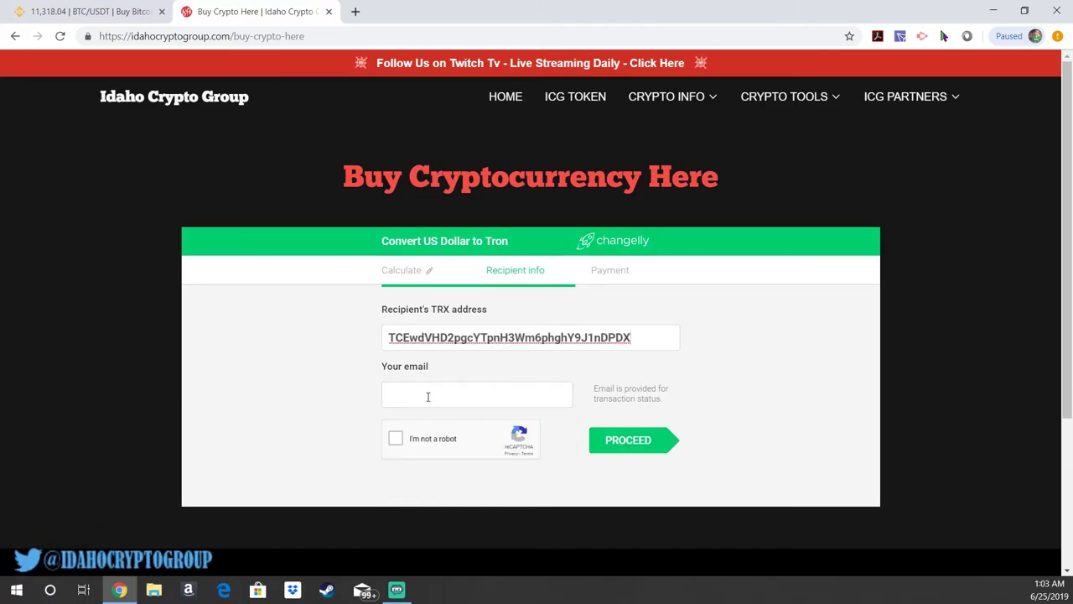
{"action": "left_click", "coordinate": [427, 396]}
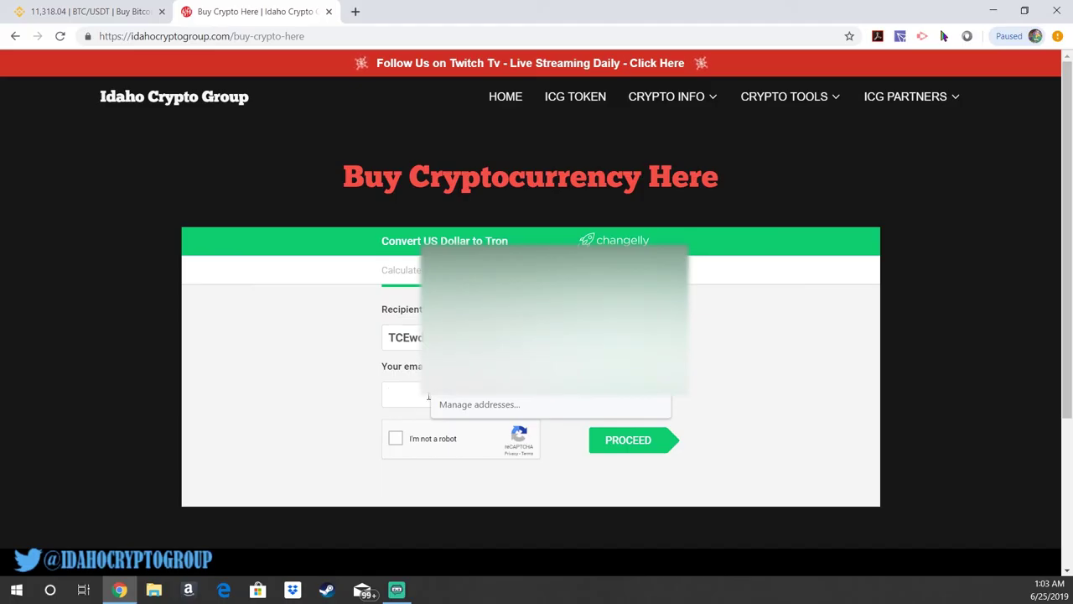
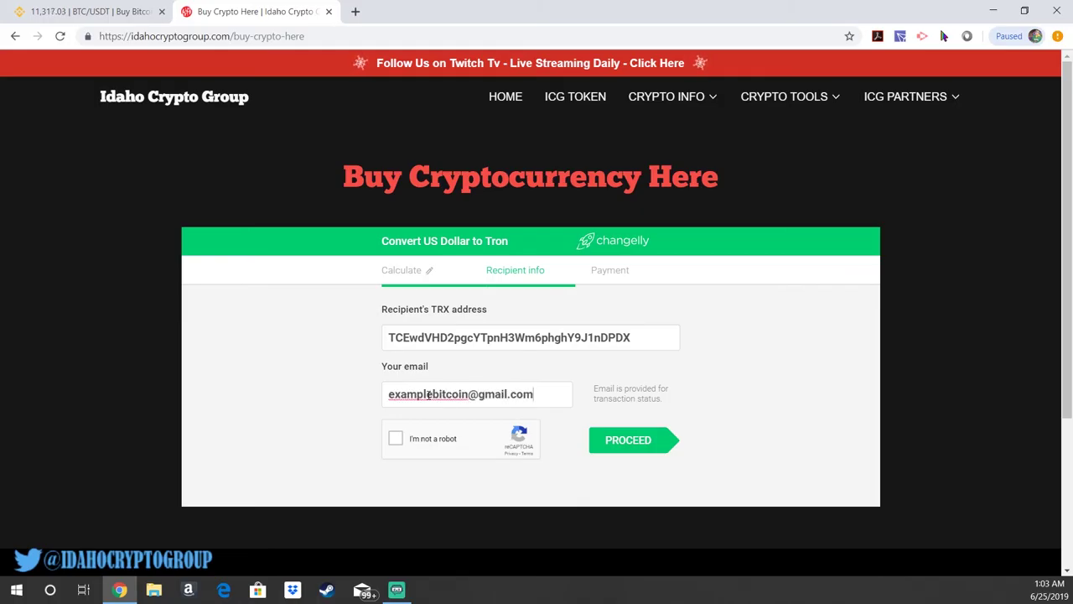
{"action": "left_click", "coordinate": [396, 439]}
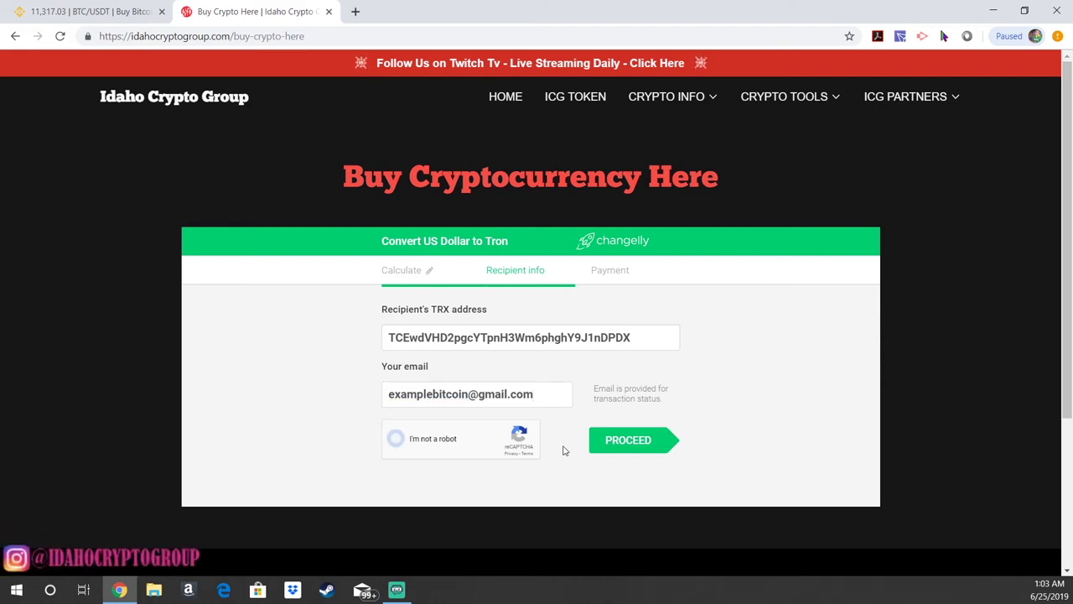
{"action": "left_click", "coordinate": [629, 440]}
{"action": "scroll", "coordinate": [658, 441], "scroll_direction": "down", "scroll_amount": 1}
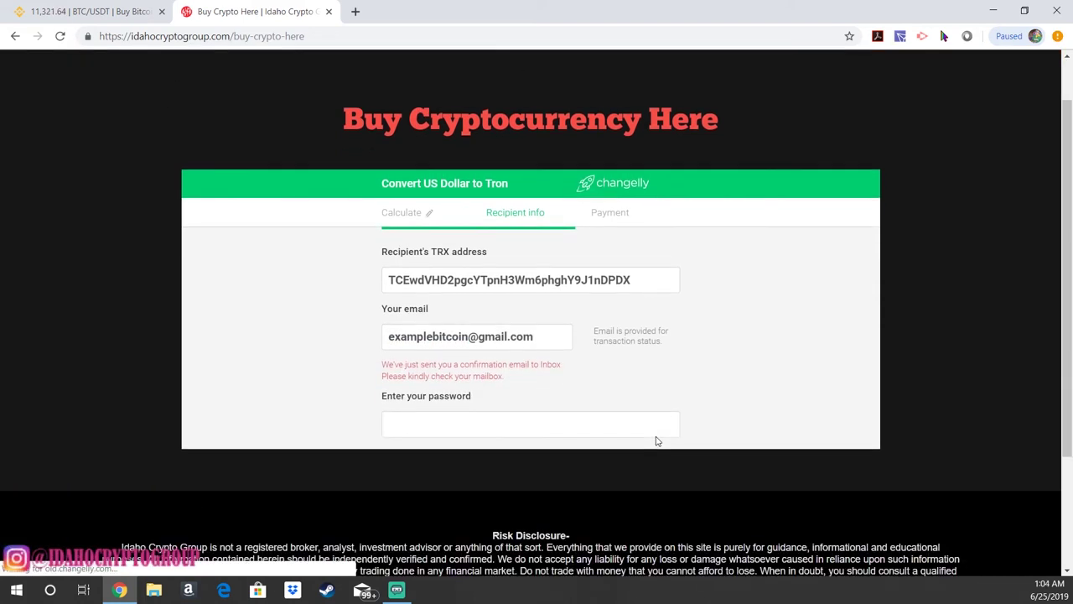
{"action": "left_click", "coordinate": [469, 403]}
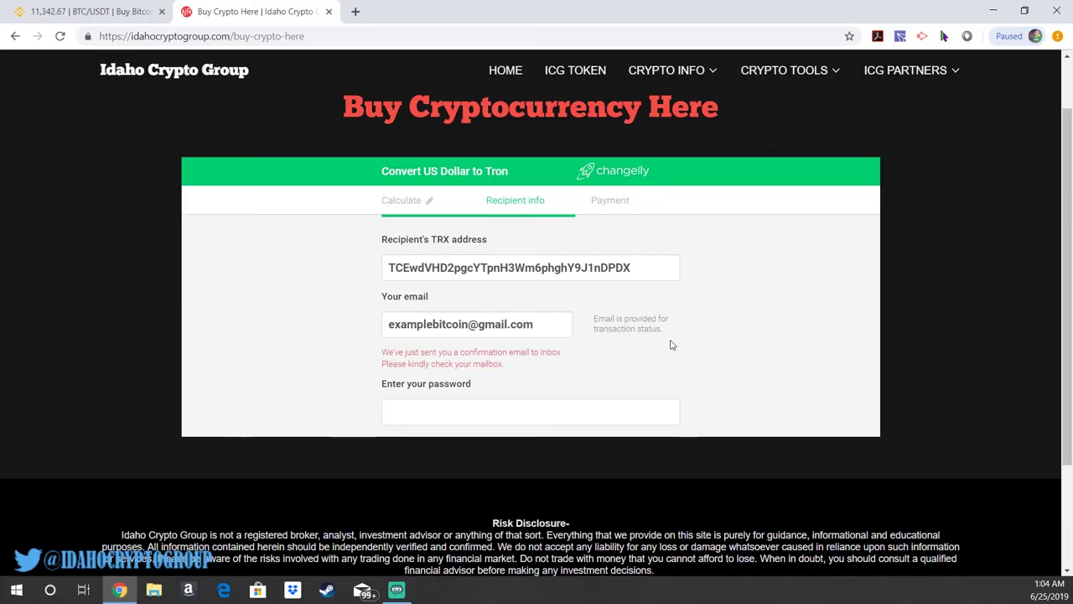
{"action": "scroll", "coordinate": [668, 343], "scroll_direction": "up", "scroll_amount": 1}
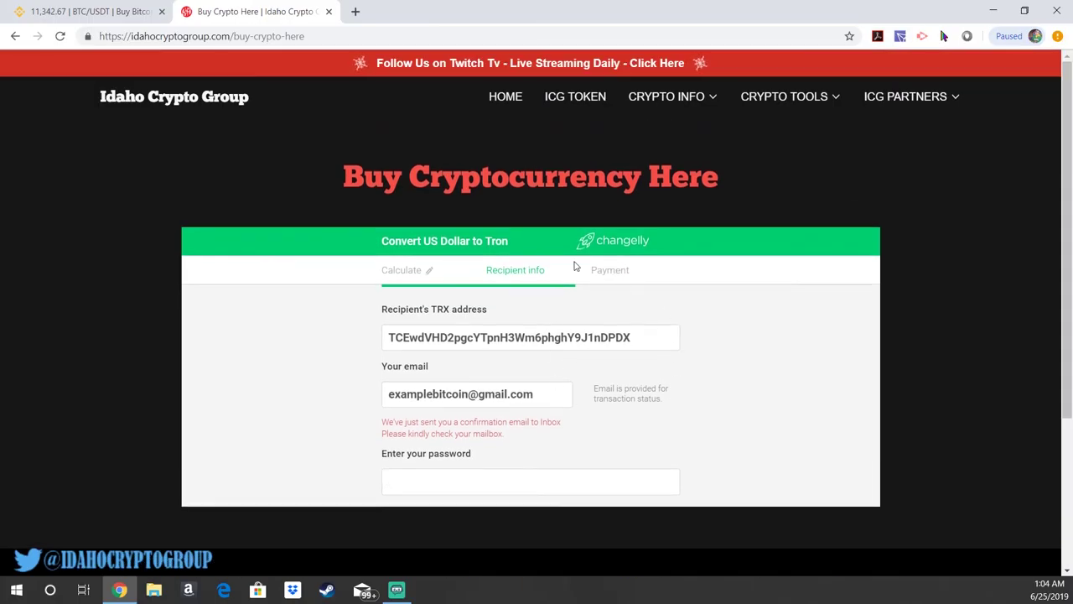
Step: Check the TronLink wallet balances, then close the wallet popup
{"action": "left_click", "coordinate": [900, 38]}
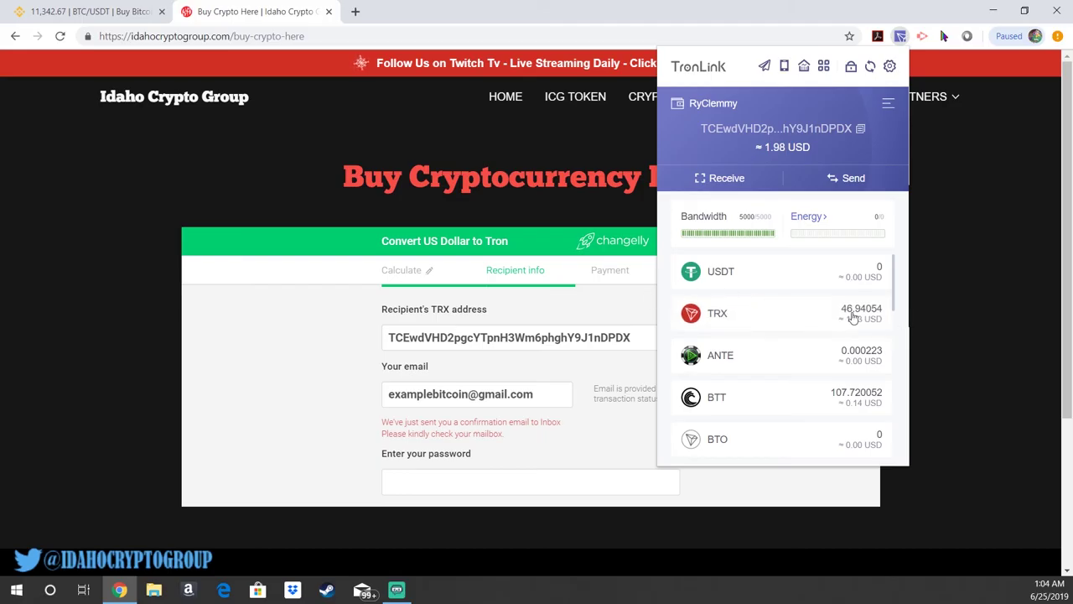
{"action": "left_click", "coordinate": [973, 274]}
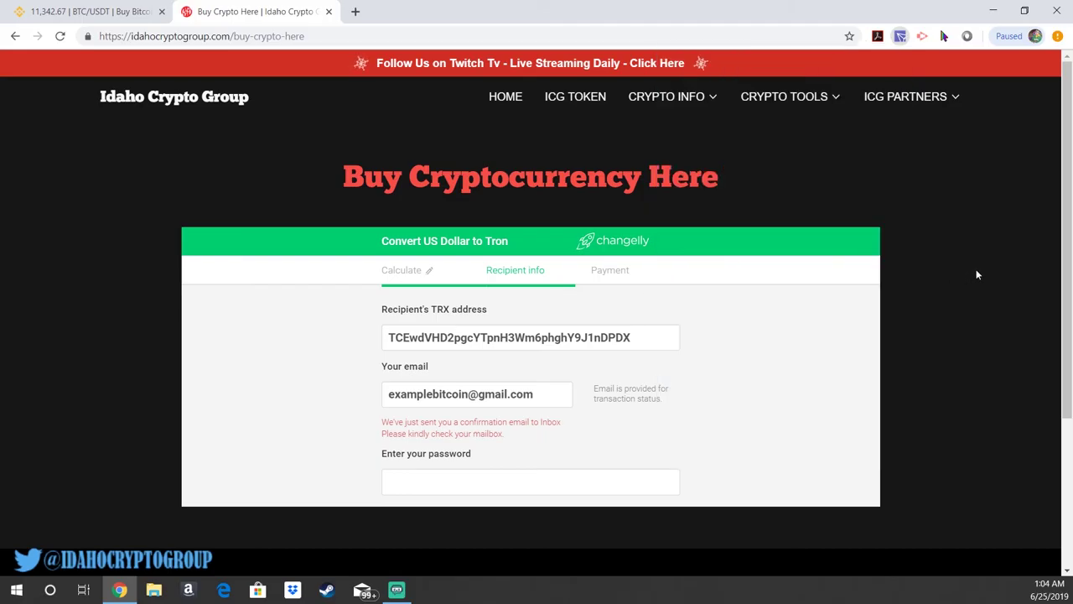